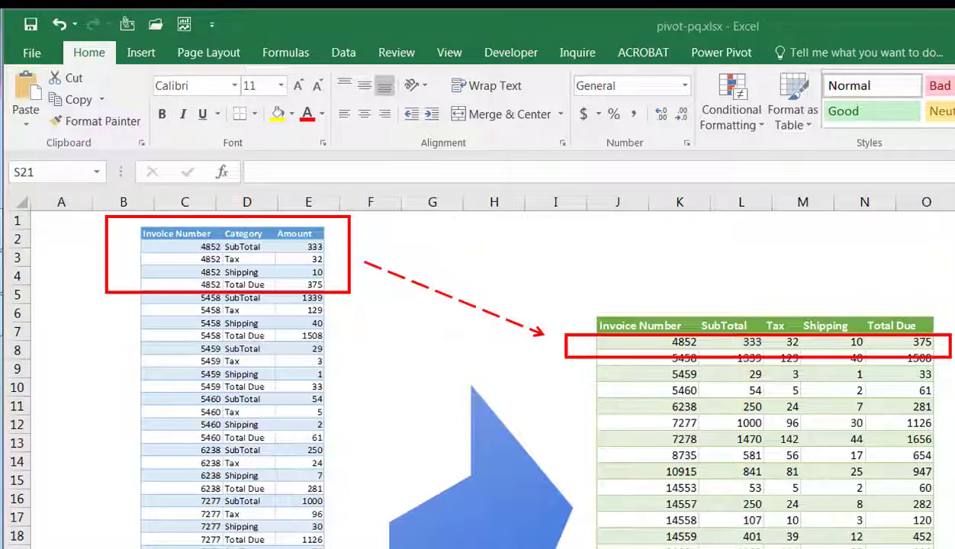
Move from the intro sheet to the sheet listing Invoice Number, Category and Amount.
key("ctrl+Page_Down")
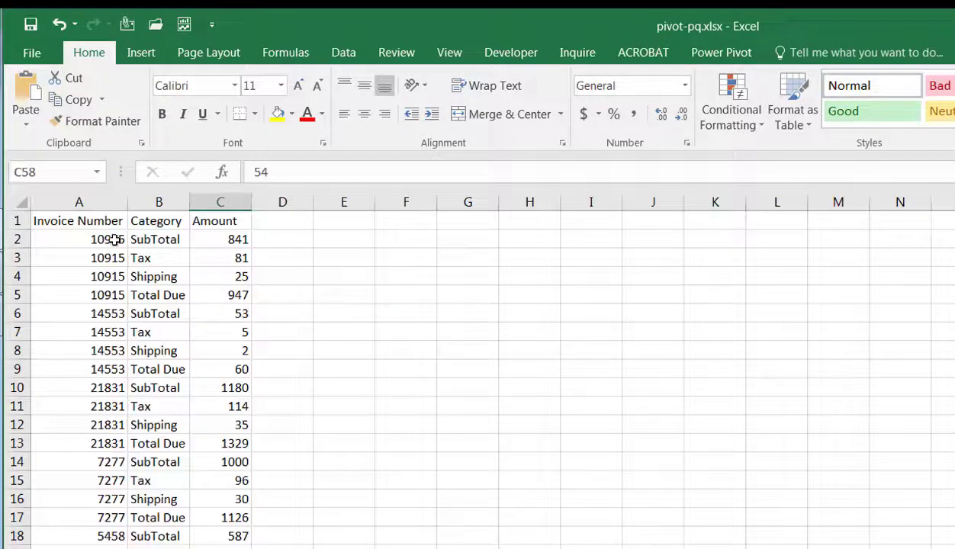
Create a PivotTable on a new sheet with Invoice Number as rows and Category as columns.
left_click(126, 280)
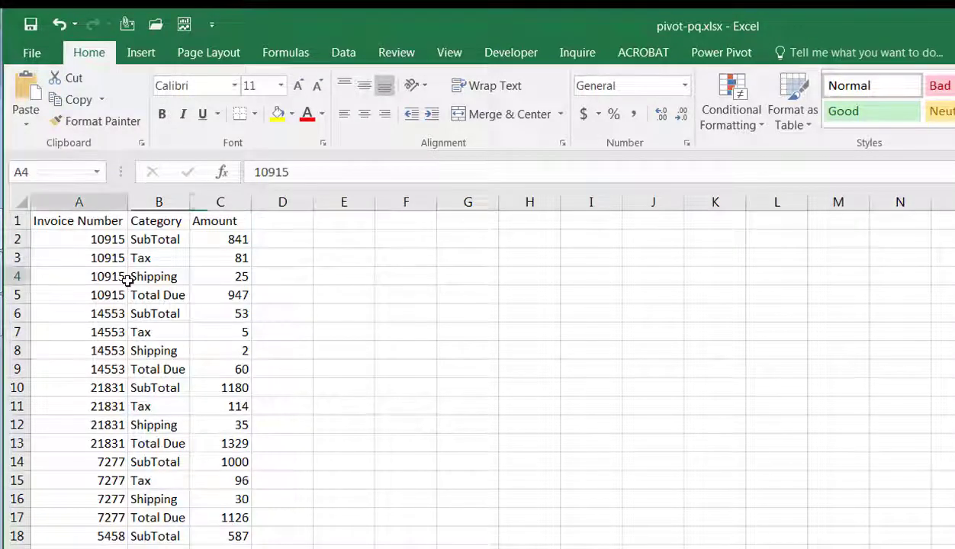
left_click(152, 58)
left_click(31, 90)
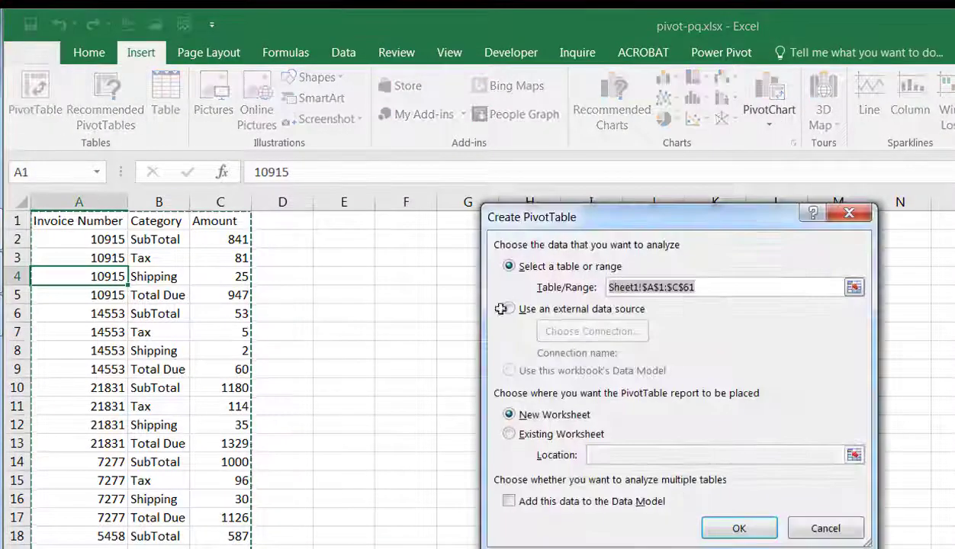
left_click(736, 528)
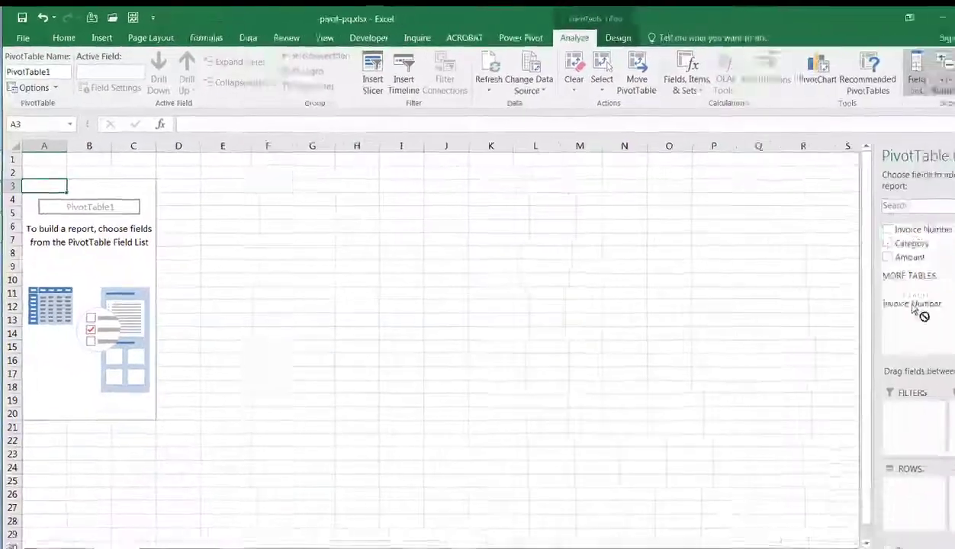
left_click_drag(917, 309, 861, 467)
left_click_drag(845, 228, 919, 467)
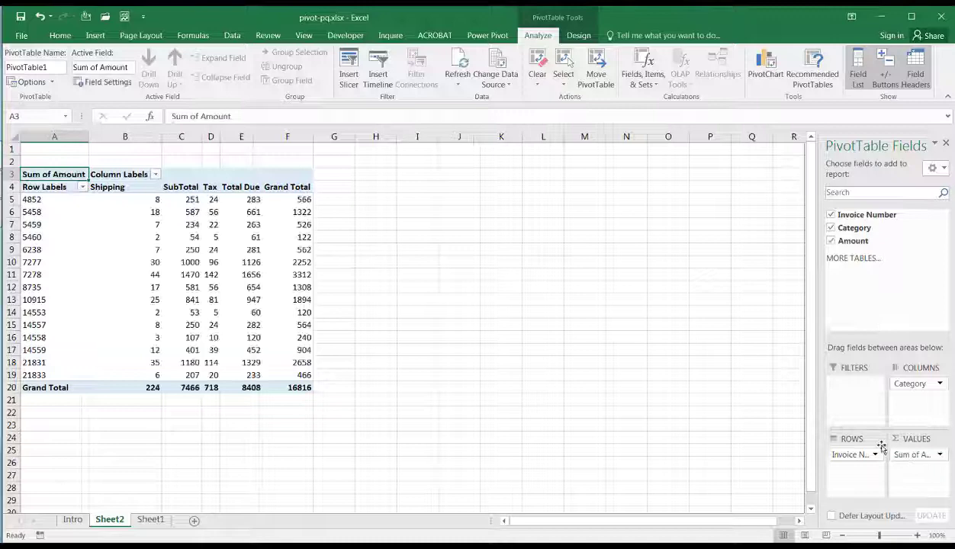
Turn off the pivot table's grand totals for both rows and columns.
left_click(302, 235)
left_click(578, 36)
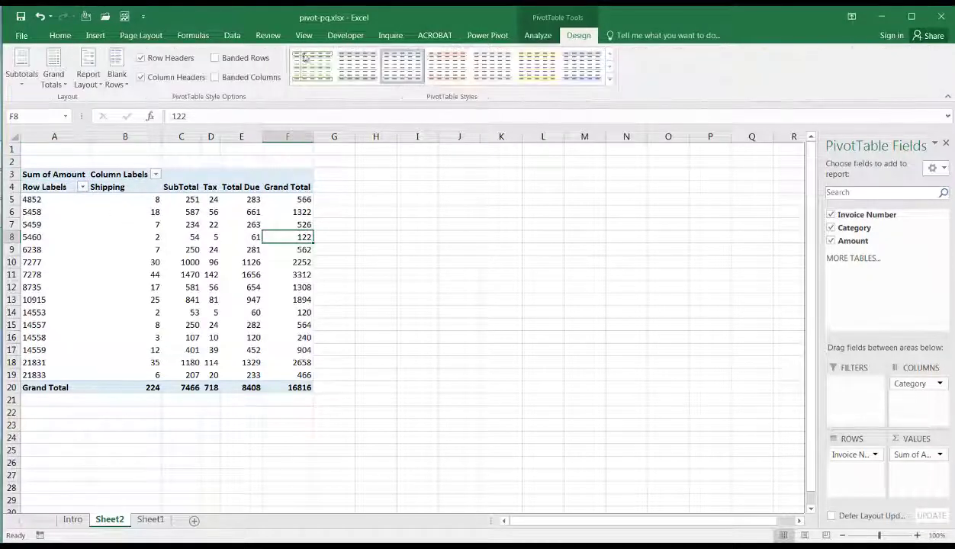
left_click(53, 74)
left_click(78, 111)
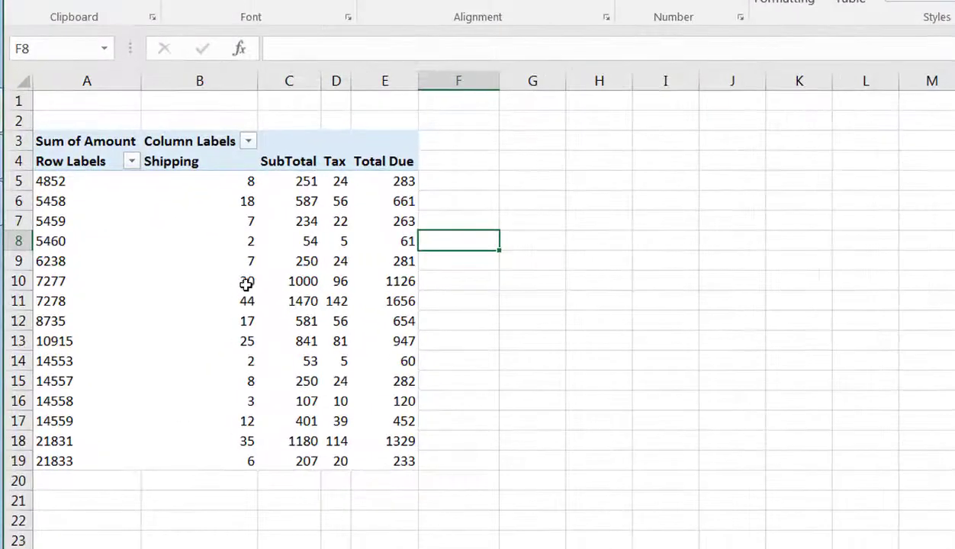
Inspect the pivot values on Sheet2, then return to the raw invoice data sheet.
mouse_move(167, 267)
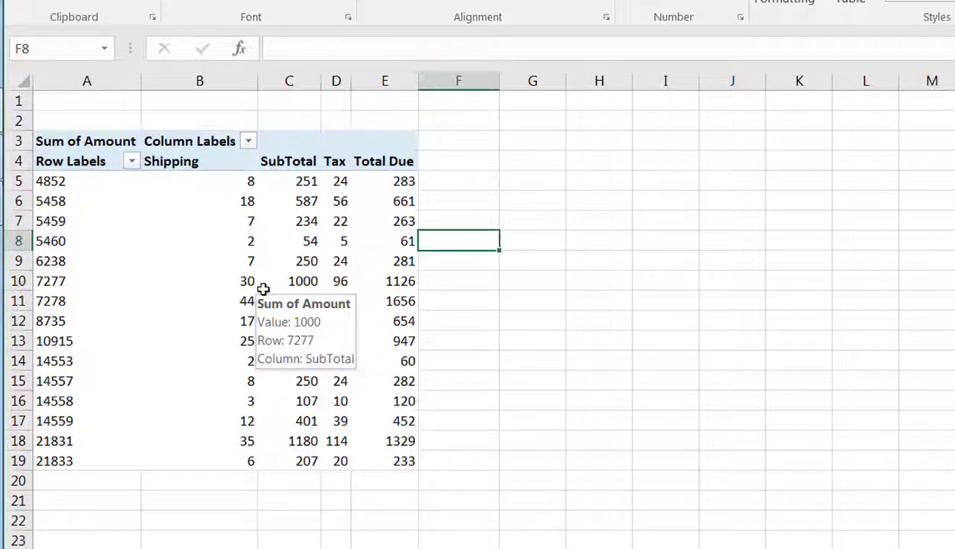
mouse_move(256, 280)
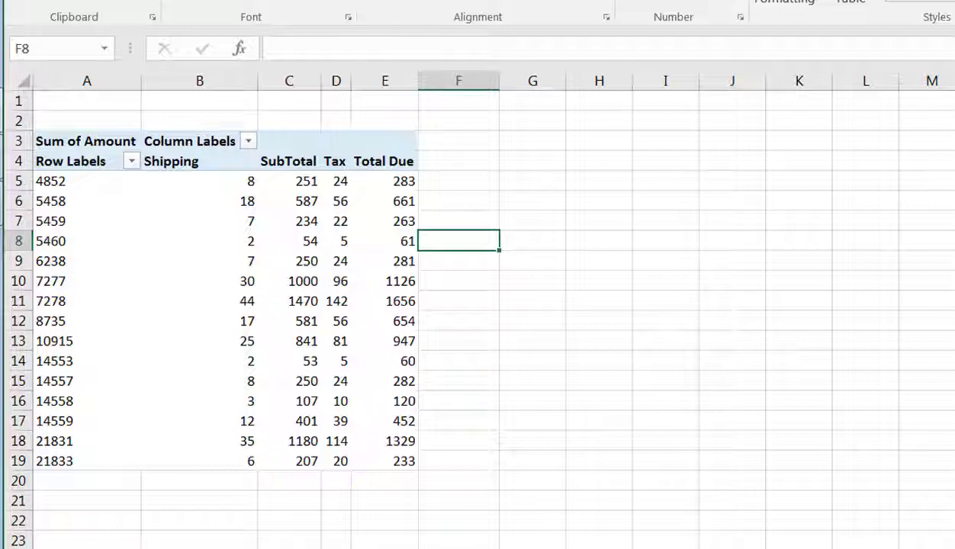
key("ctrl+Page_Down")
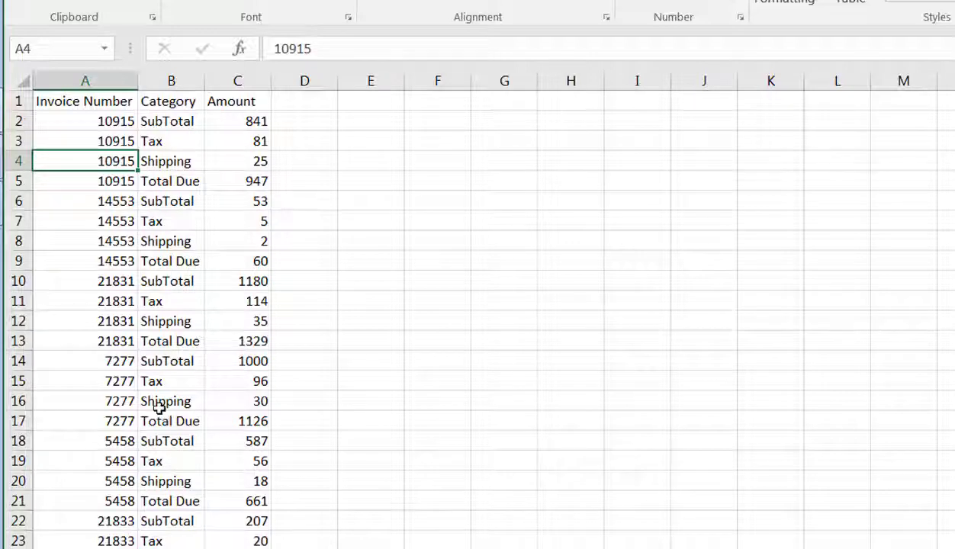
Convert the invoice range to headed table Table1 and load it into the Power Query Editor.
left_click(154, 302)
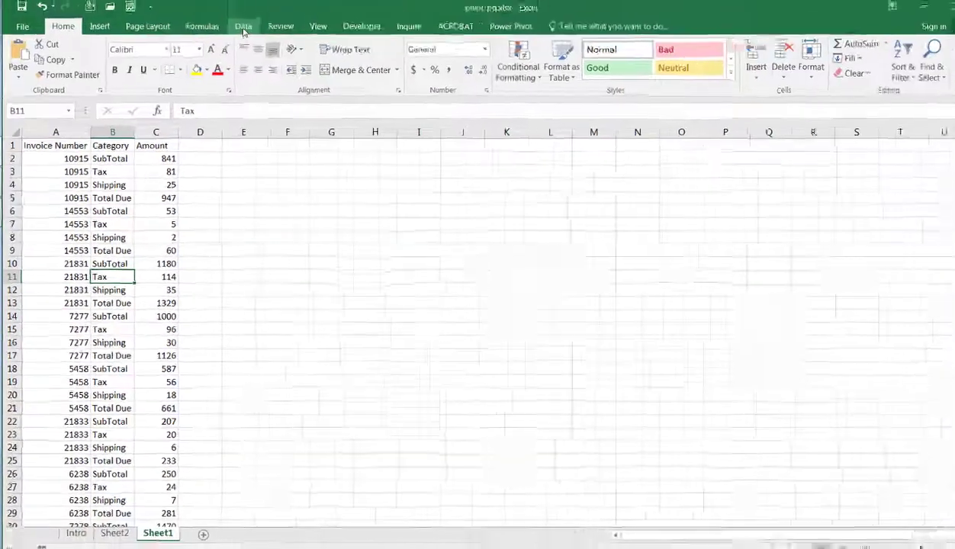
left_click(243, 29)
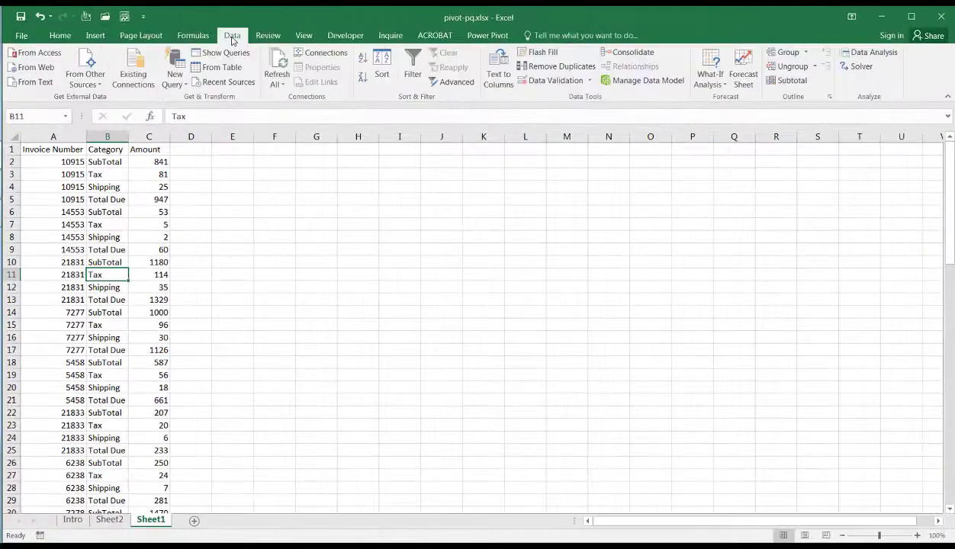
left_click(233, 71)
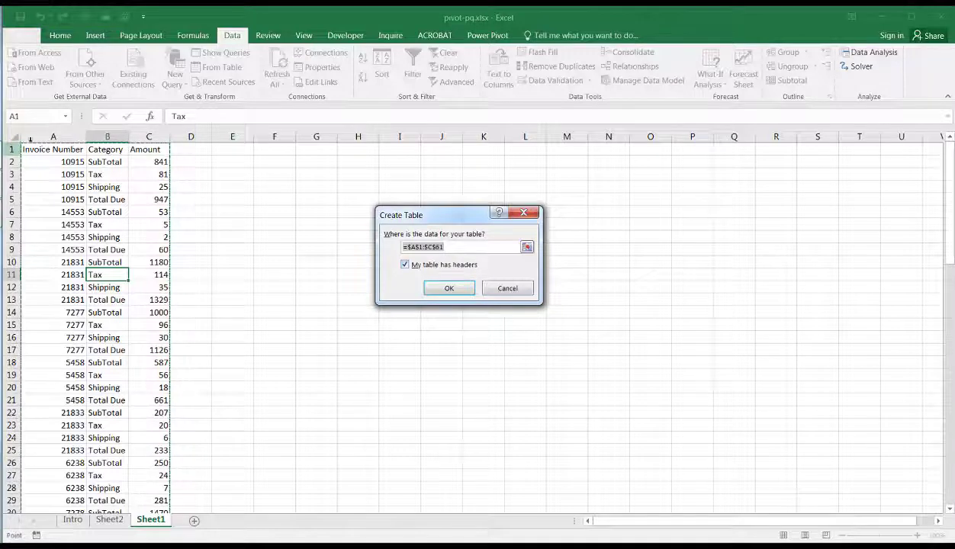
left_click(435, 290)
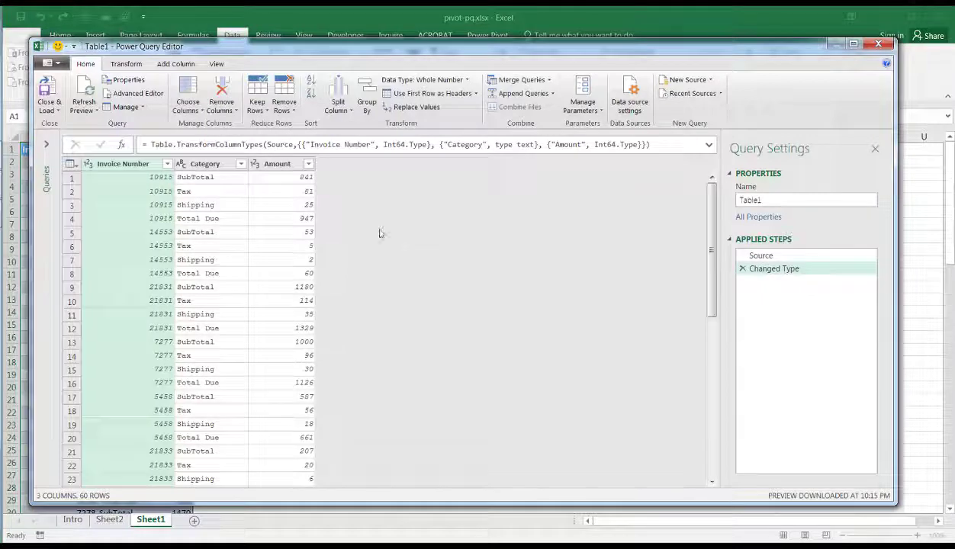
Pivot the Category column using Amount as the values column with Don't Aggregate.
left_click(202, 166)
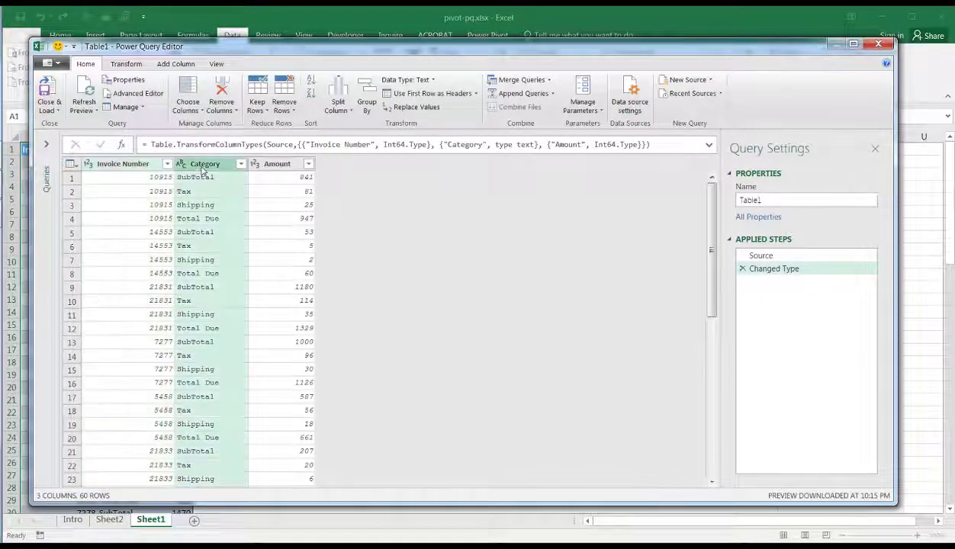
left_click(130, 65)
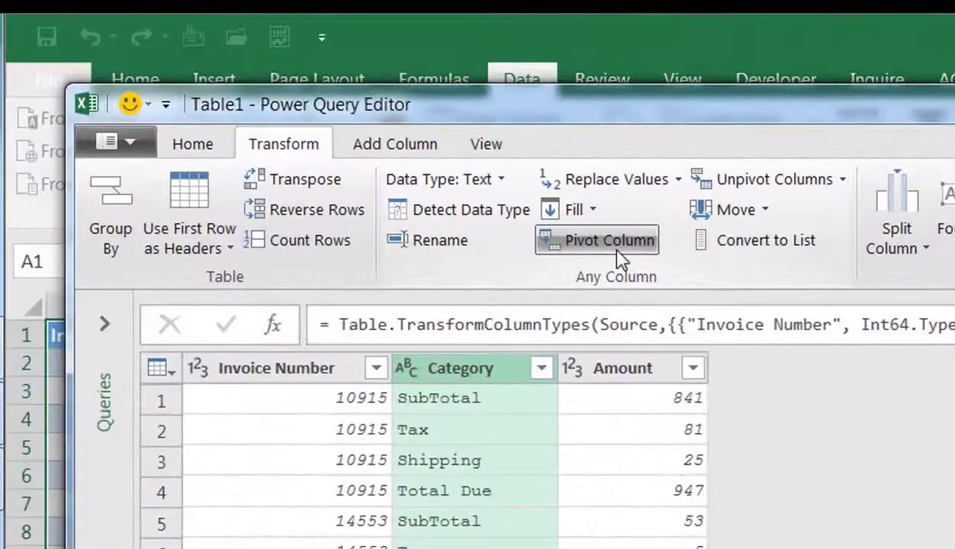
left_click(278, 110)
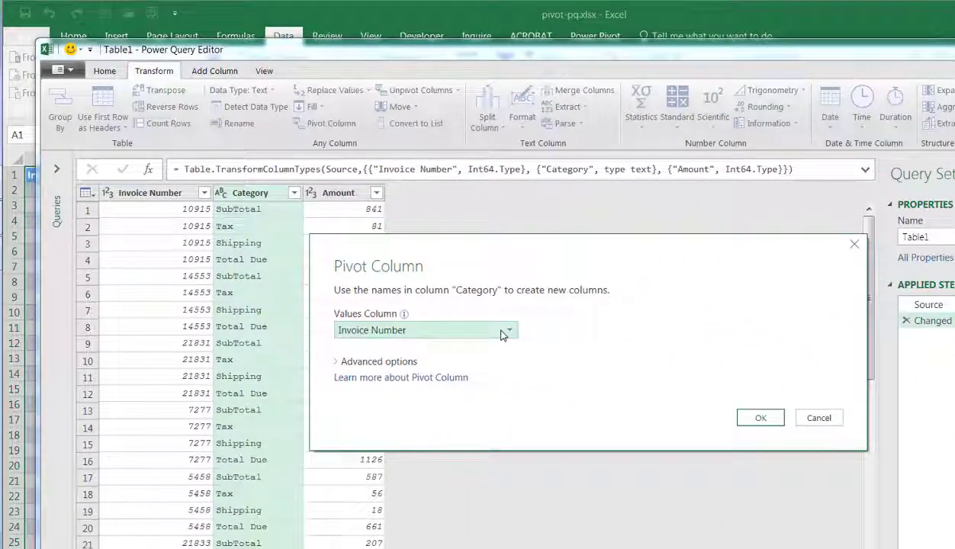
left_click(501, 333)
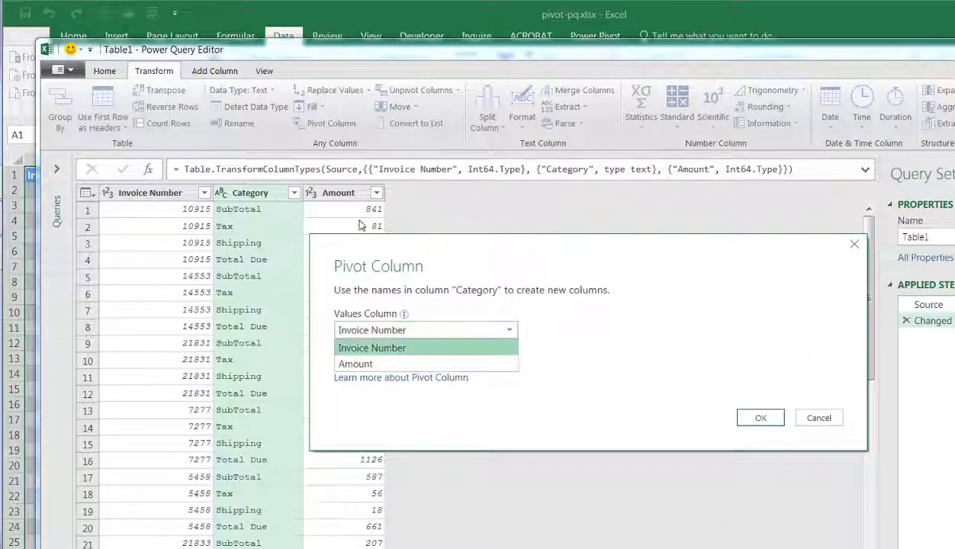
left_click(369, 366)
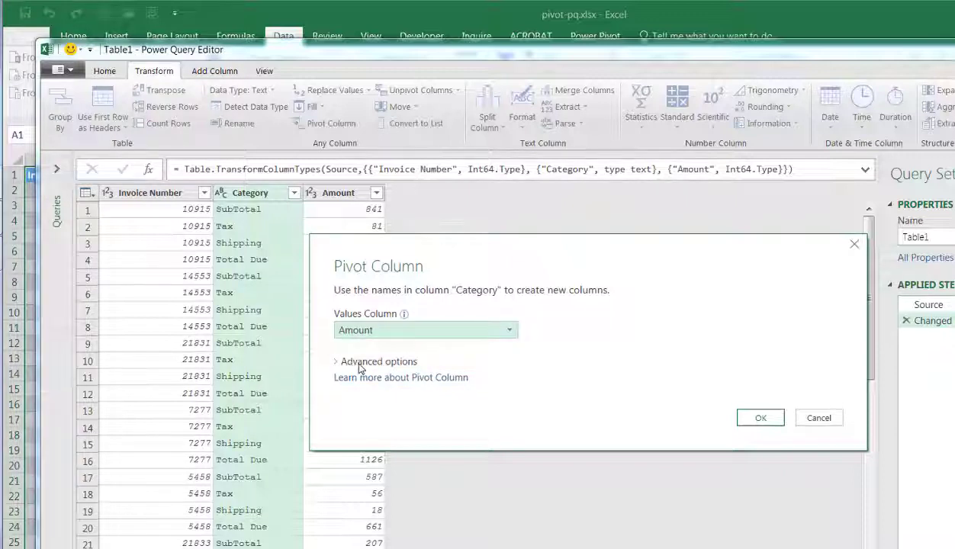
left_click(361, 364)
left_click(397, 393)
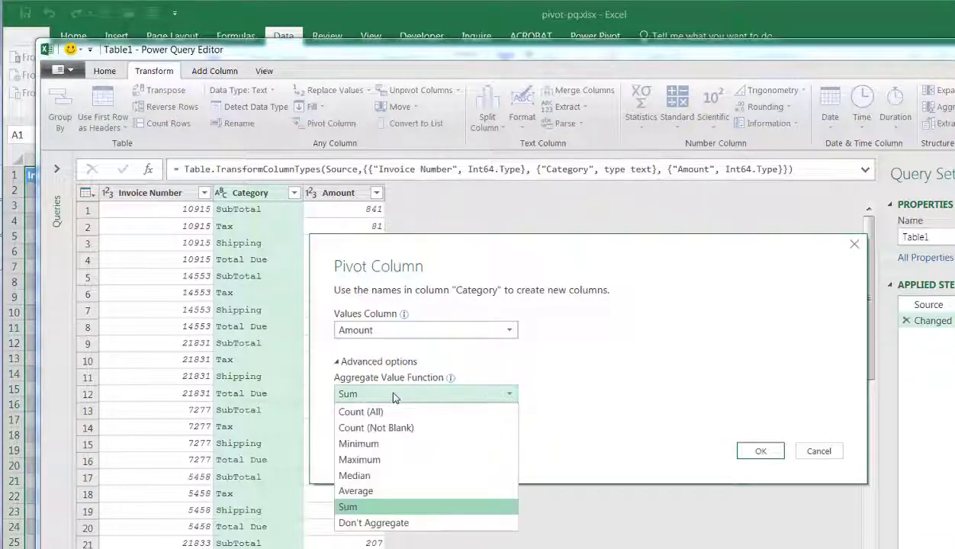
left_click(402, 524)
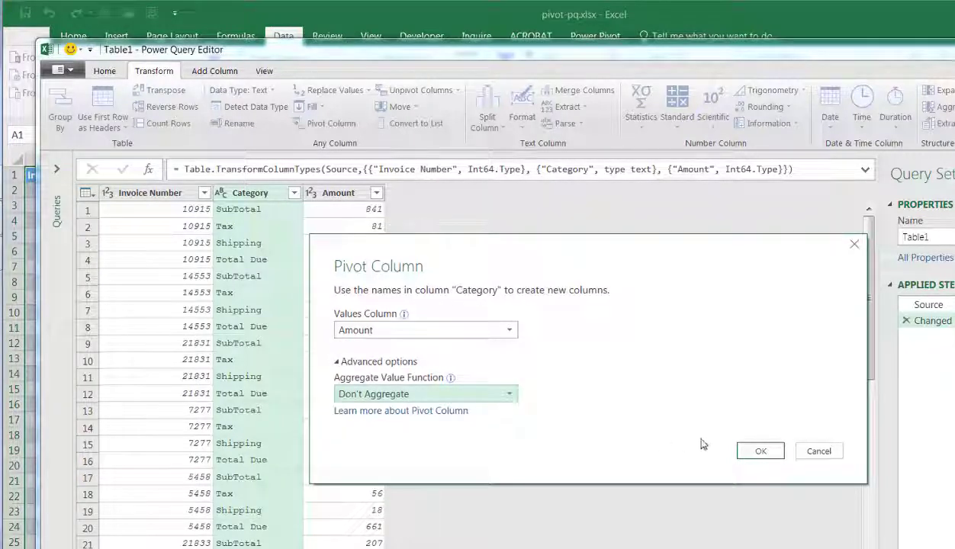
Apply the pivot and Close & Load the query result to Sheet3 as Table1_2.
left_click(758, 451)
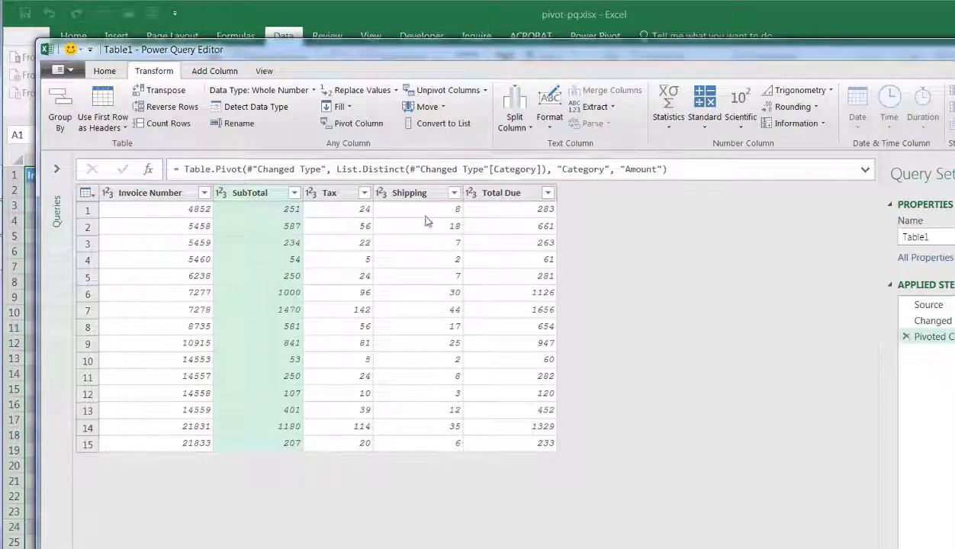
left_click(108, 73)
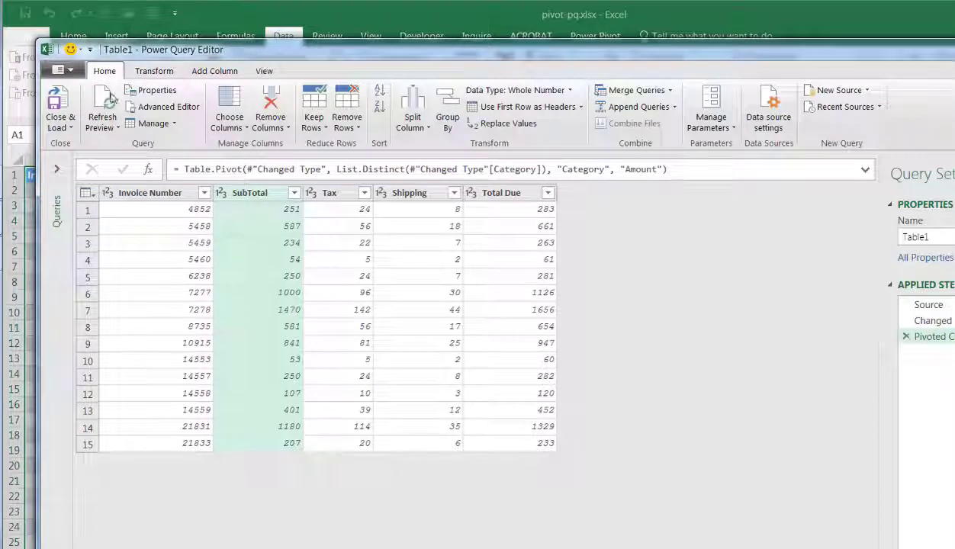
left_click(53, 98)
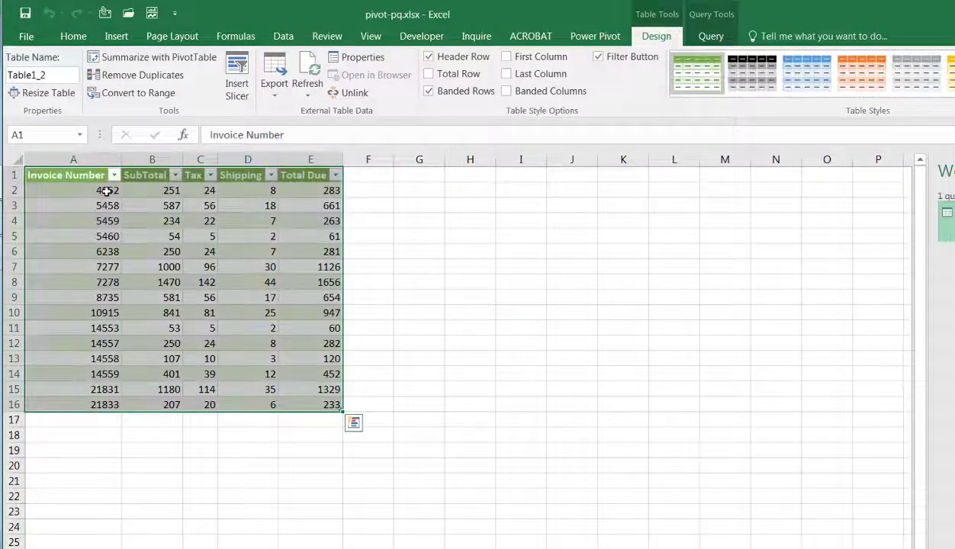
left_click(107, 191)
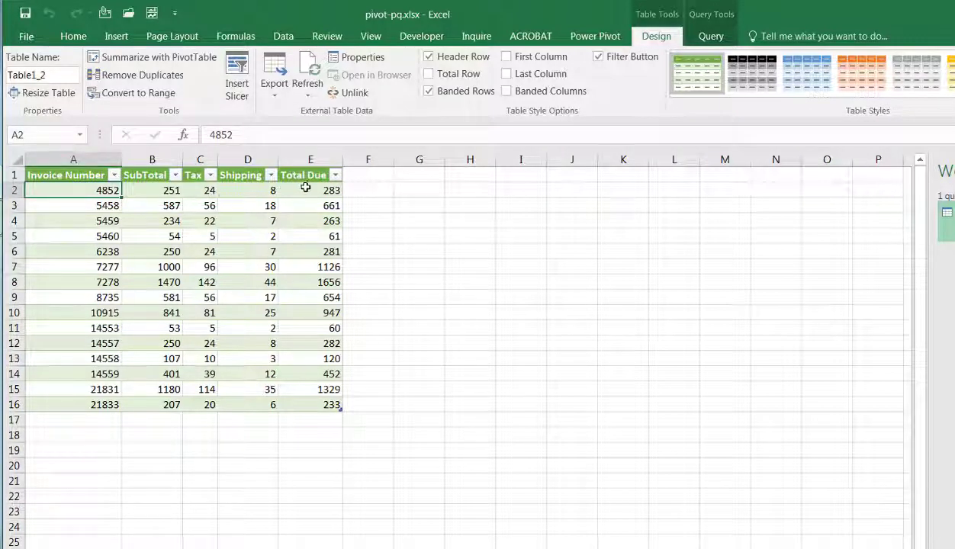
Cross-check invoice 4852's SubTotal, Tax, Shipping and Total Due between source and pivoted tables.
key("ctrl+Page_Up")
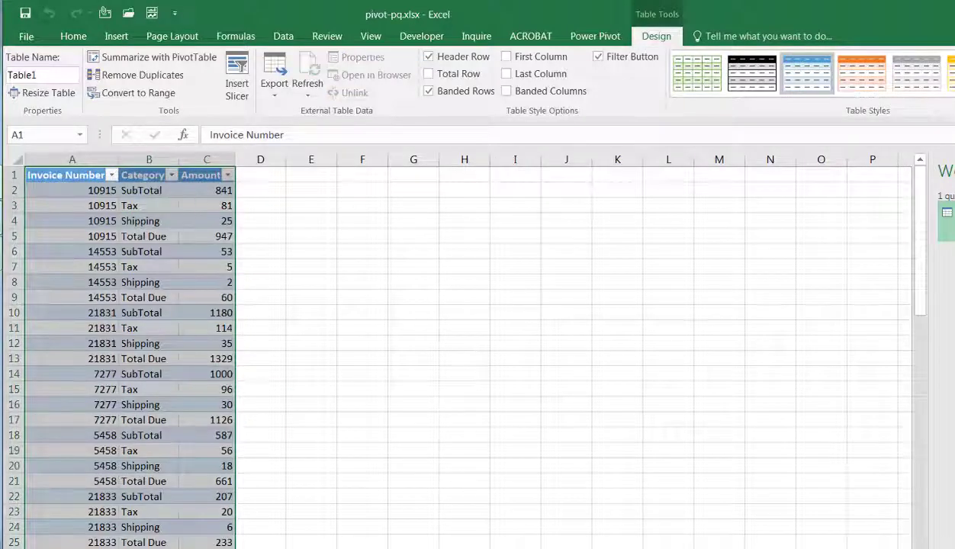
key("ctrl+Page_Down")
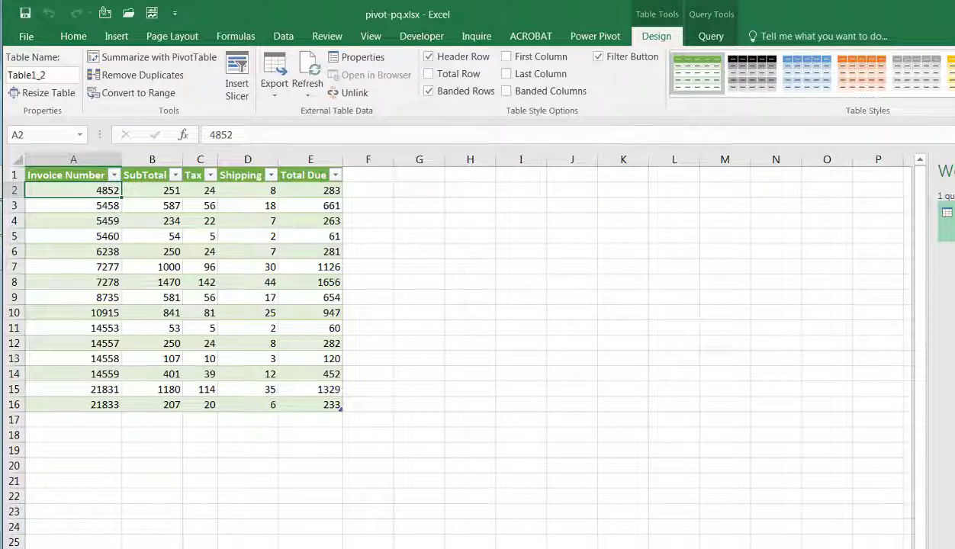
key("ctrl+Page_Up")
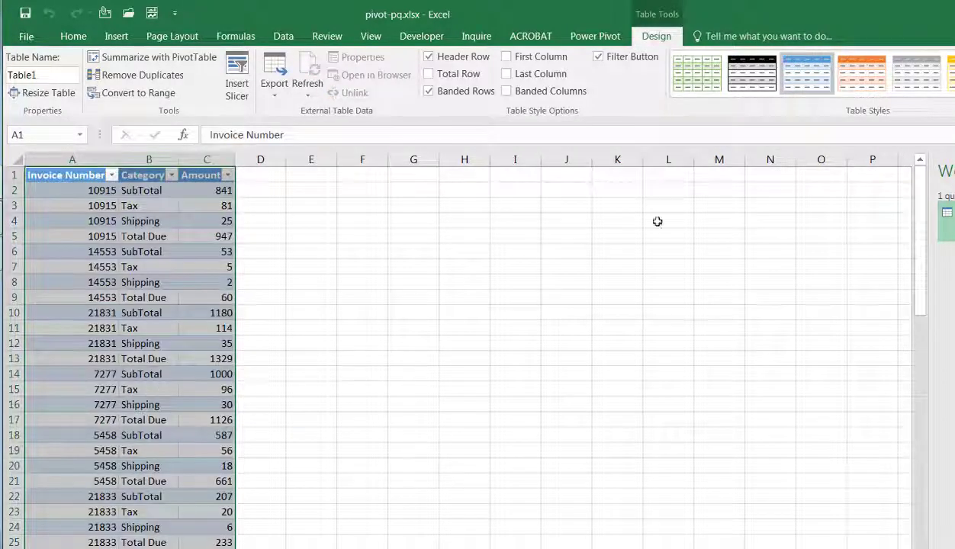
left_click_drag(915, 215, 917, 425)
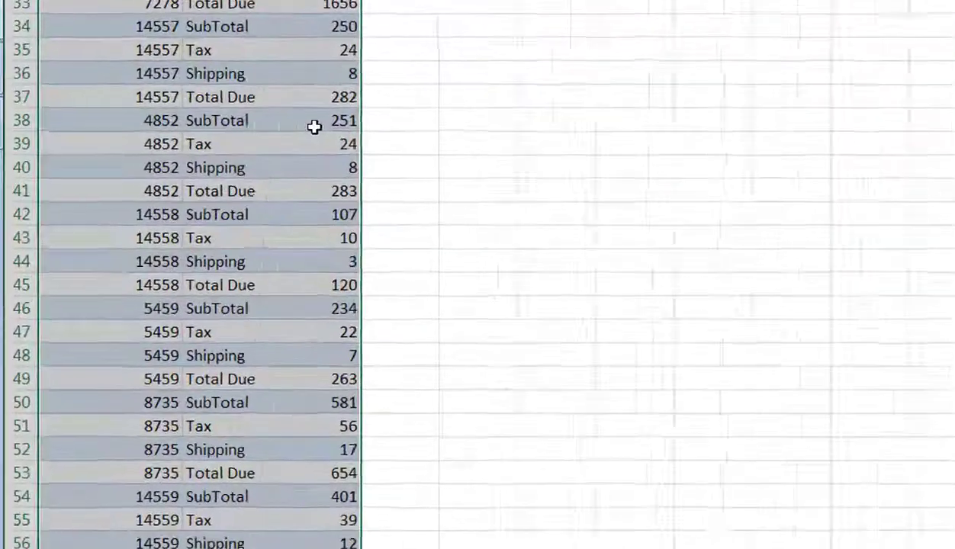
left_click(214, 240)
left_click(220, 255)
left_click(345, 146)
left_click(335, 169)
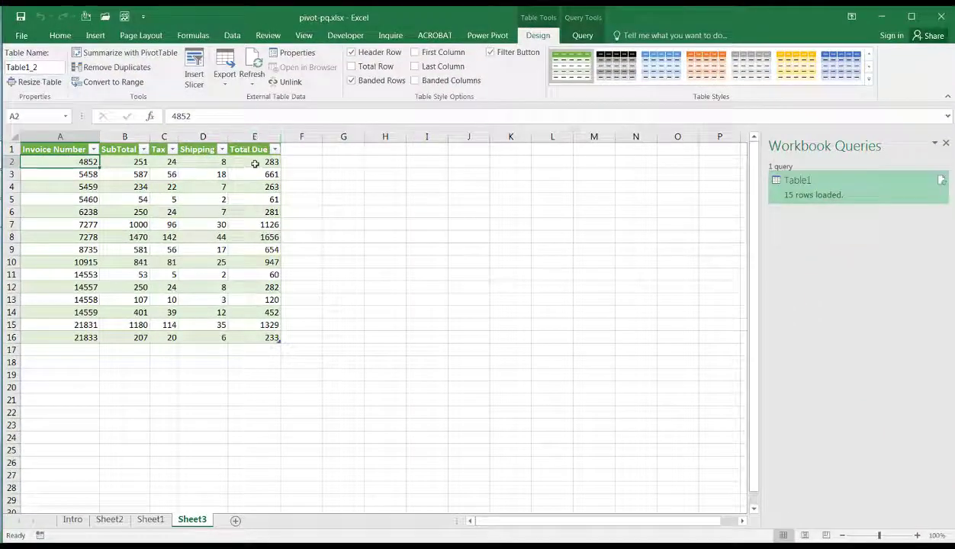
left_click(254, 163)
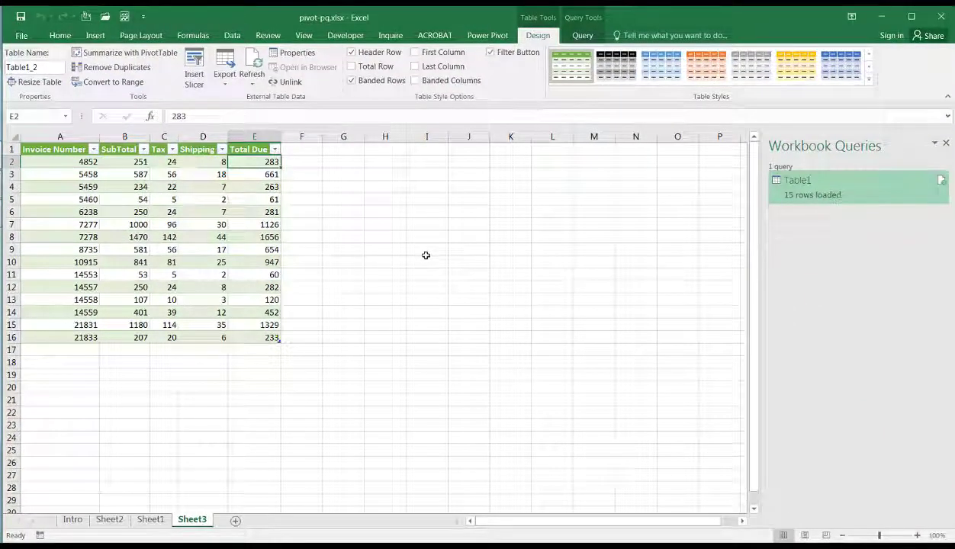
On Sheet1, enter invoice number 1234 in A62 and fill it down to A65.
key("ctrl+Page_Up")
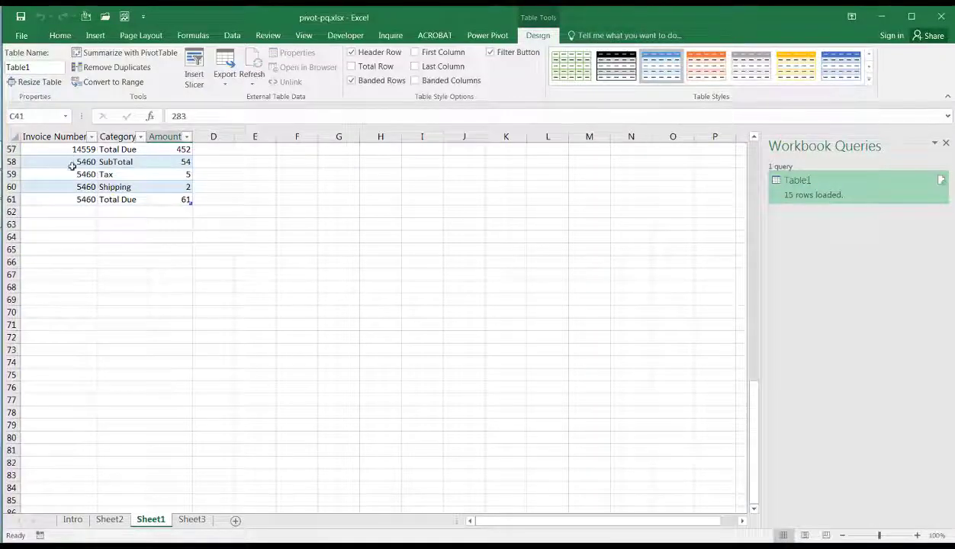
left_click(77, 213)
type("1234")
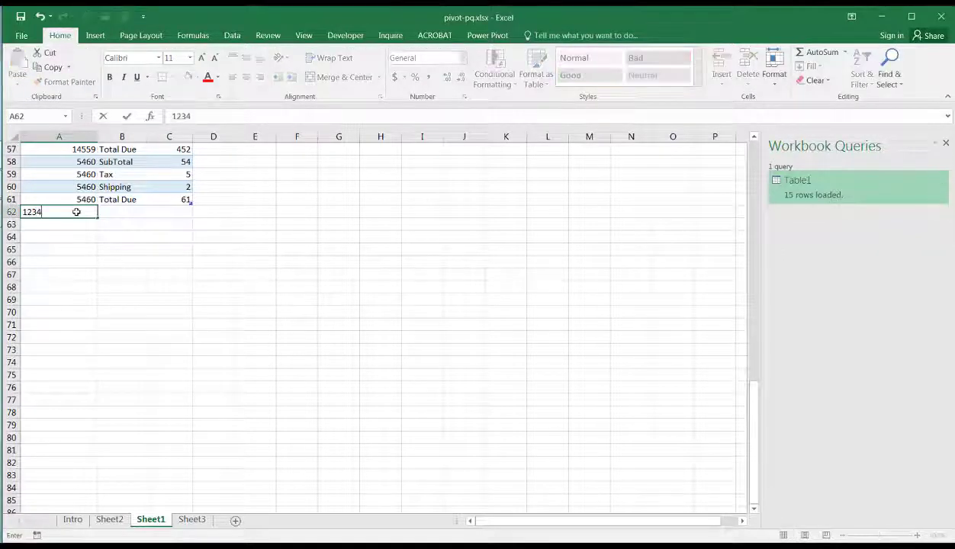
key("Return")
left_click_drag(75, 215, 70, 252)
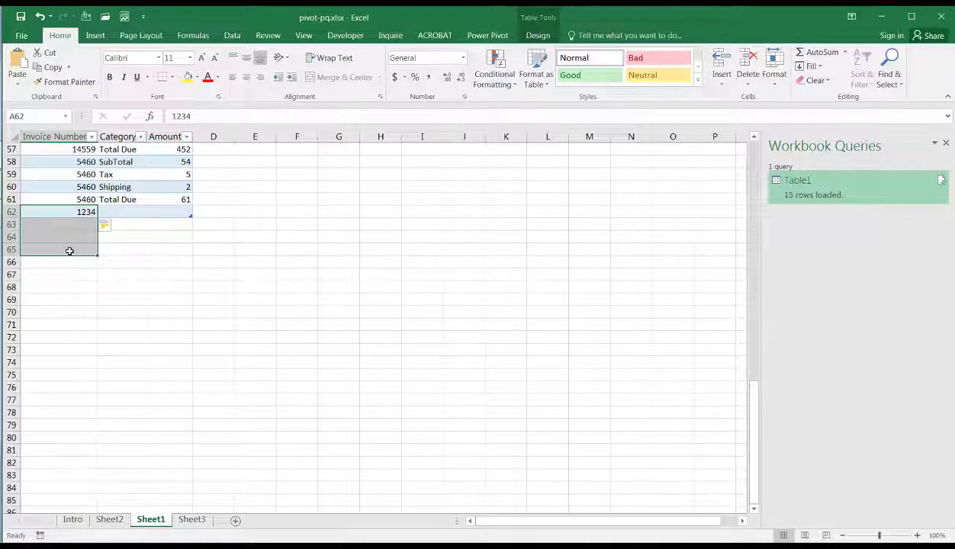
key("ctrl+d")
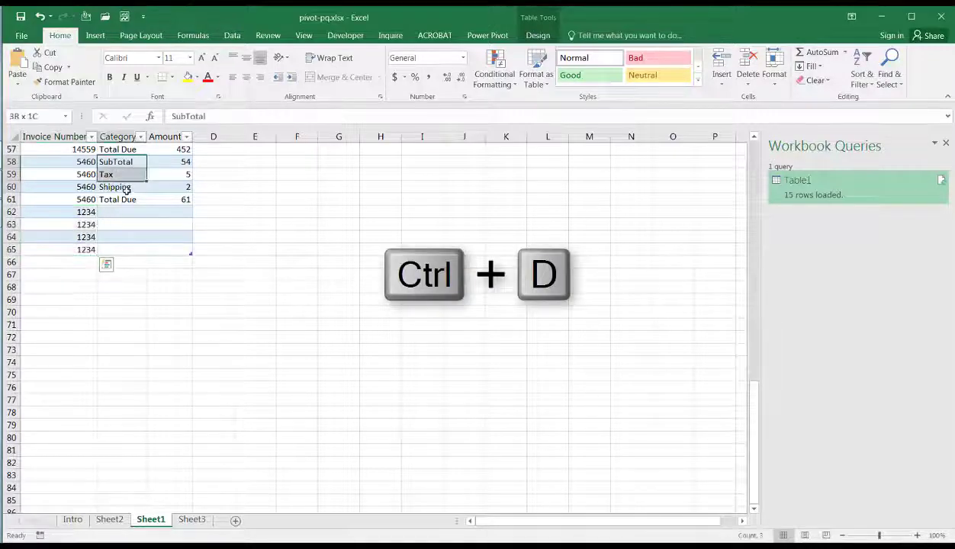
Copy the four category names from B58:B61 into B62 beside invoice 1234.
left_click_drag(126, 189, 125, 200)
key("ctrl+c")
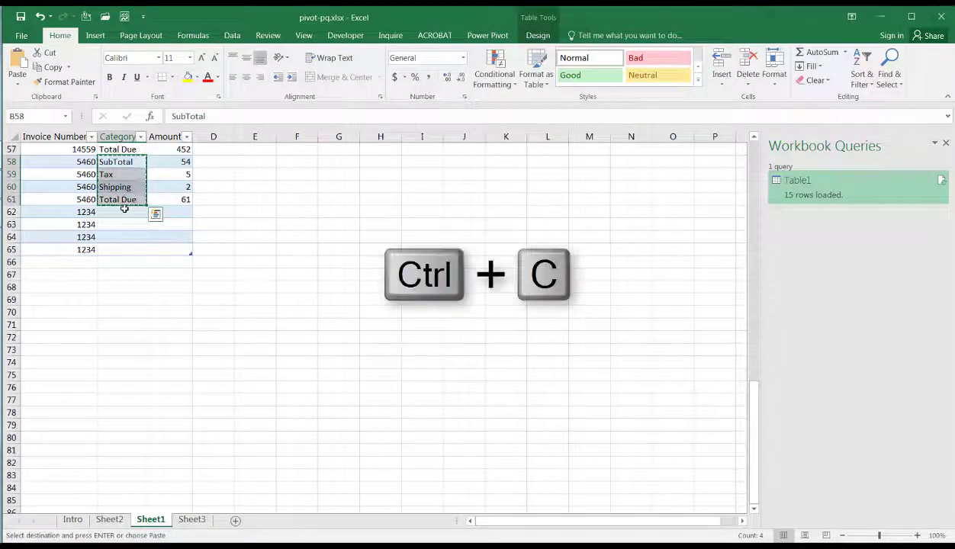
left_click(125, 208)
key("ctrl+v")
Enter amounts 100, 10, 10 and 120 in C62:C65 for invoice 1234.
left_click(168, 212)
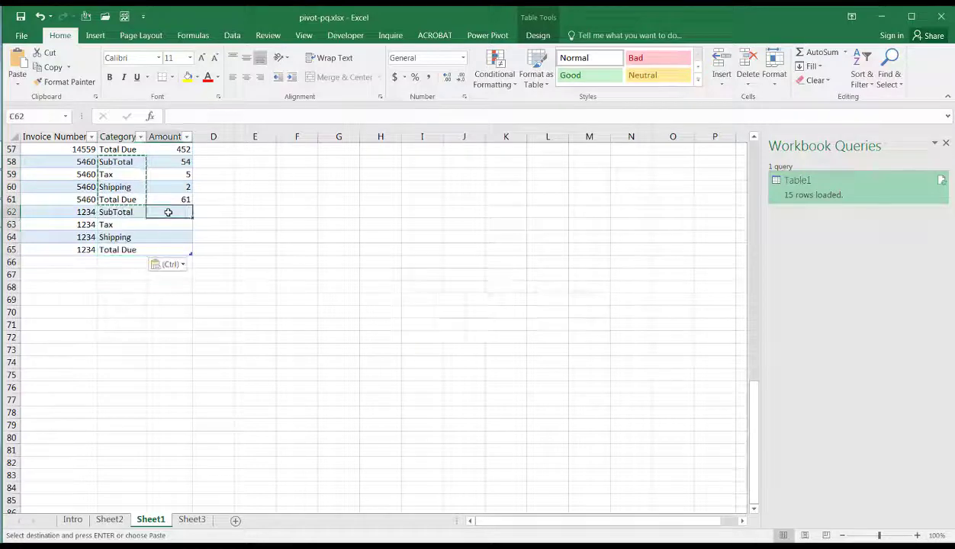
type("100")
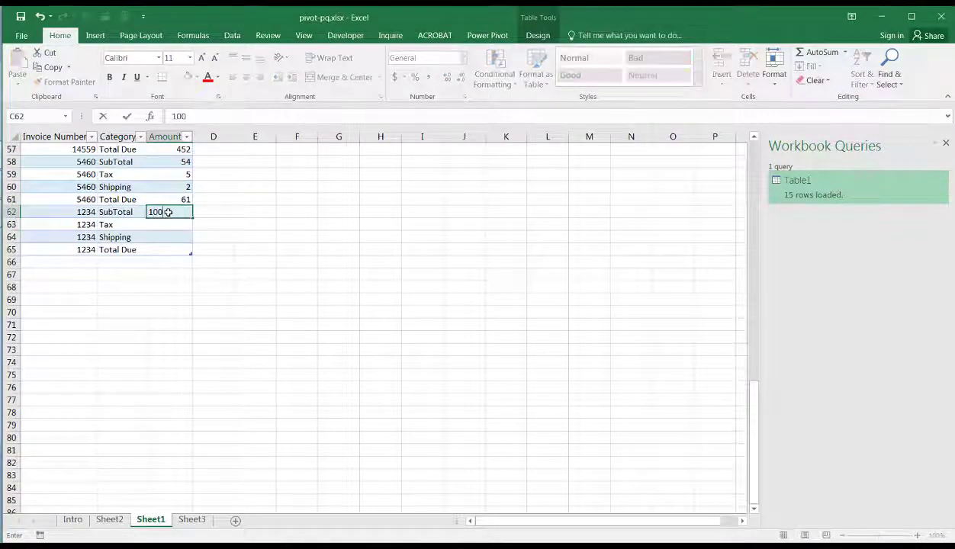
left_click(168, 222)
type("10")
left_click(168, 240)
type("10")
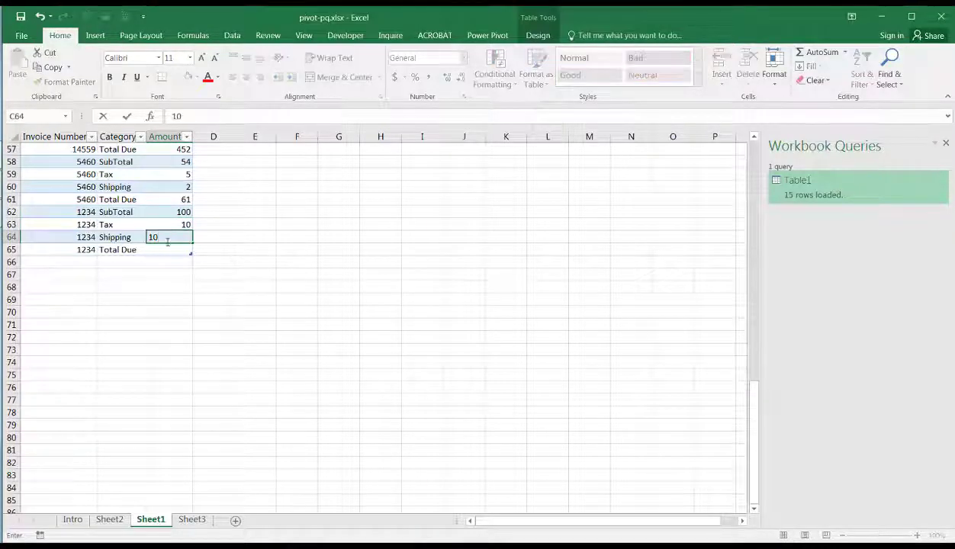
left_click(166, 249)
type("120")
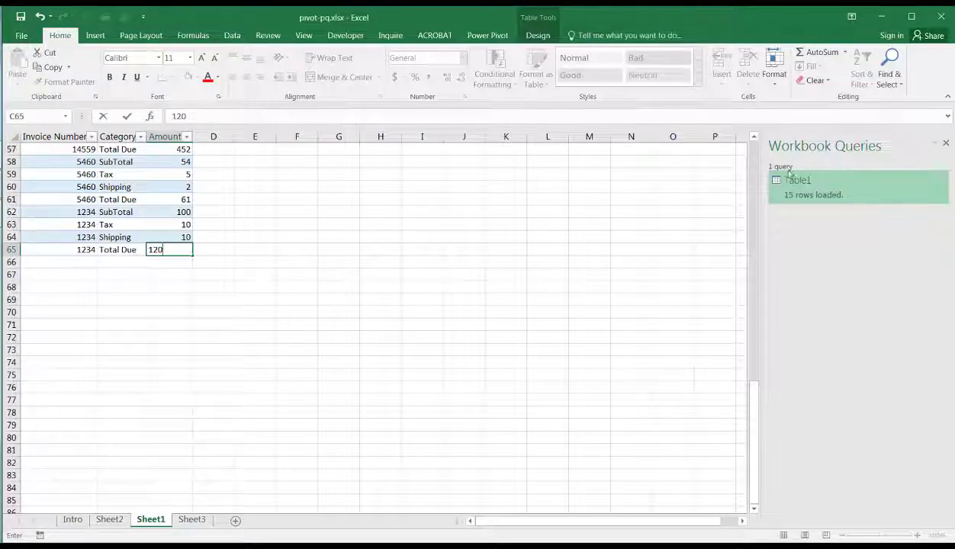
key("Return")
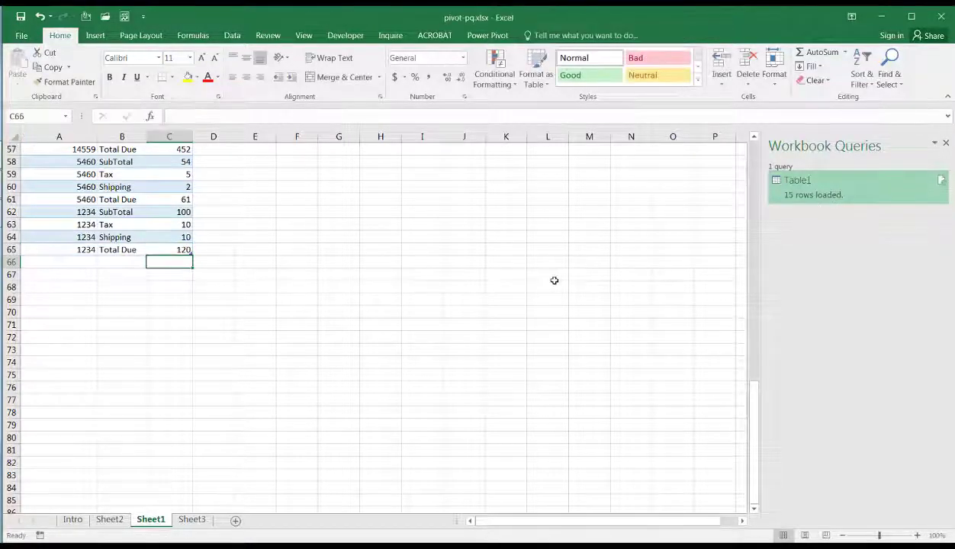
Refresh the Table1 query and verify invoice 1234's row shows 100, 10, 10, 120.
left_click(842, 179)
right_click(842, 179)
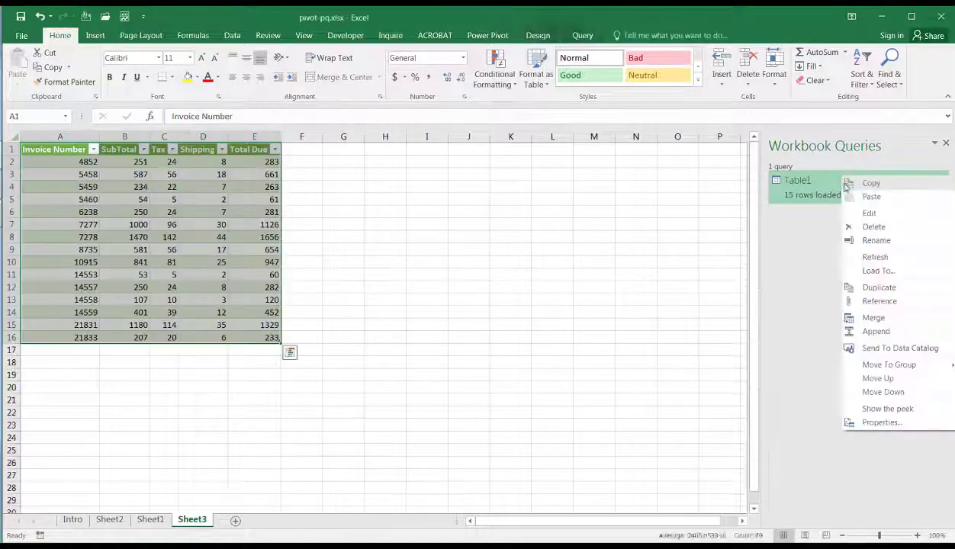
left_click(890, 257)
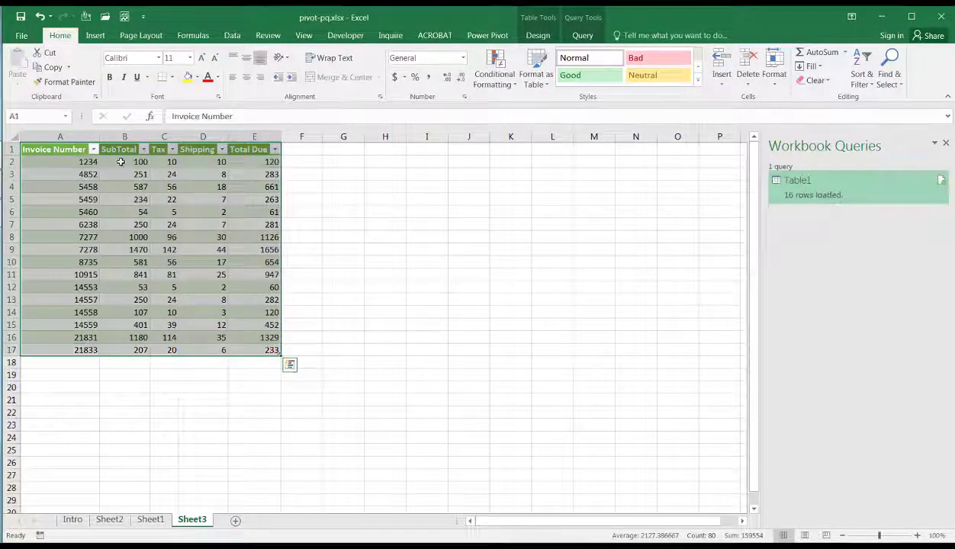
left_click_drag(121, 161, 262, 166)
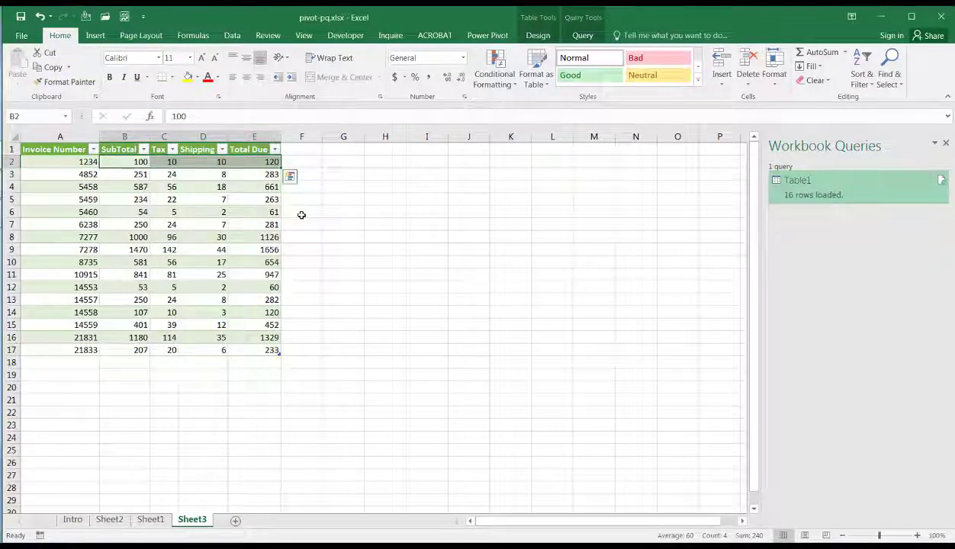
On Sheet1, enter invoice number 1111 in A66 and fill it down to A69.
left_click(152, 518)
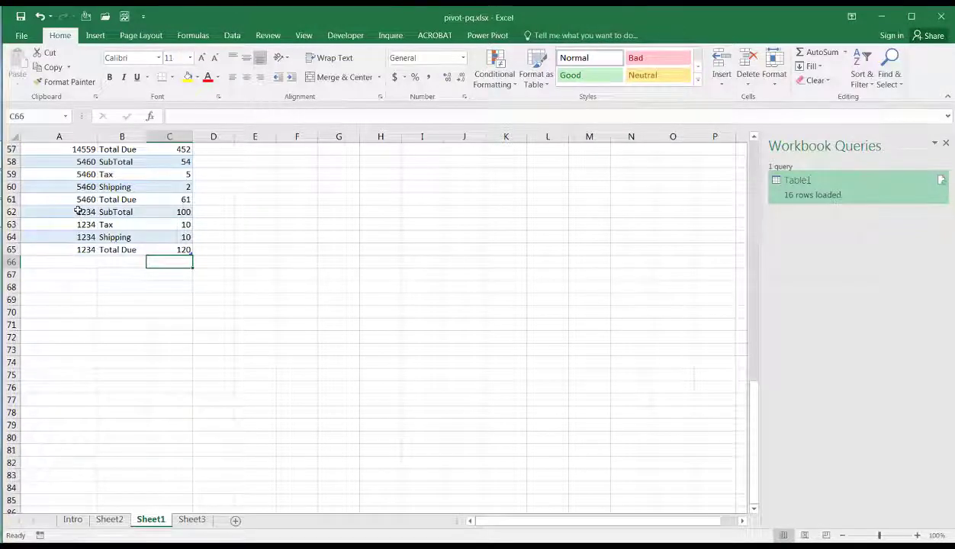
left_click(73, 259)
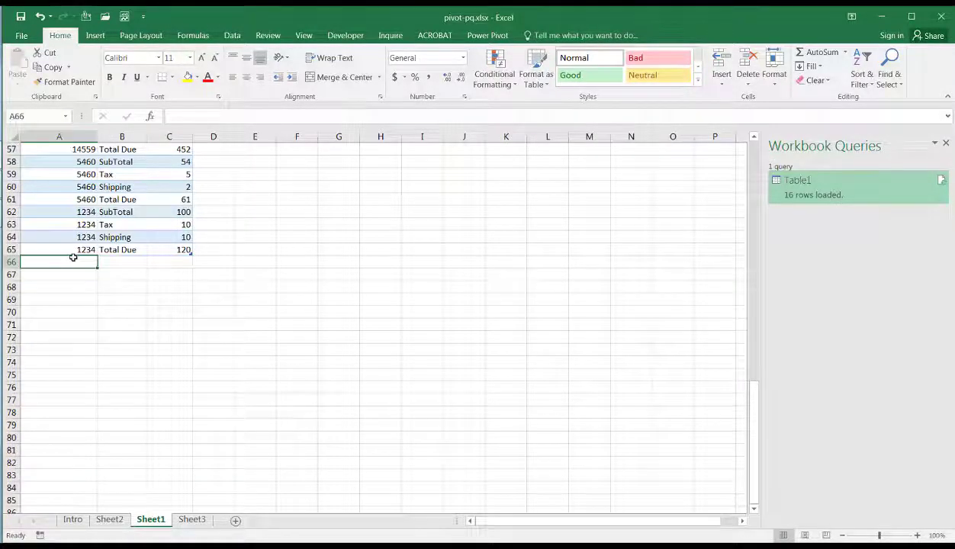
type("1111")
key("Return")
left_click(72, 262)
left_click_drag(73, 272, 74, 296)
Copy invoice 1234's four category names and amounts into the rows for invoice 1111.
left_click_drag(129, 212, 130, 242)
key("ctrl+c")
left_click(128, 262)
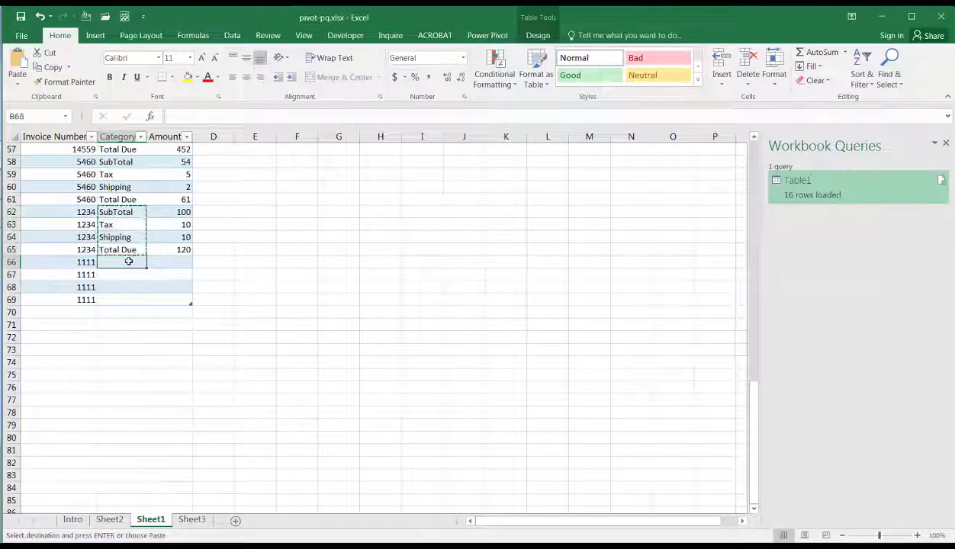
key("ctrl+v")
left_click_drag(175, 214, 178, 249)
key("ctrl+c")
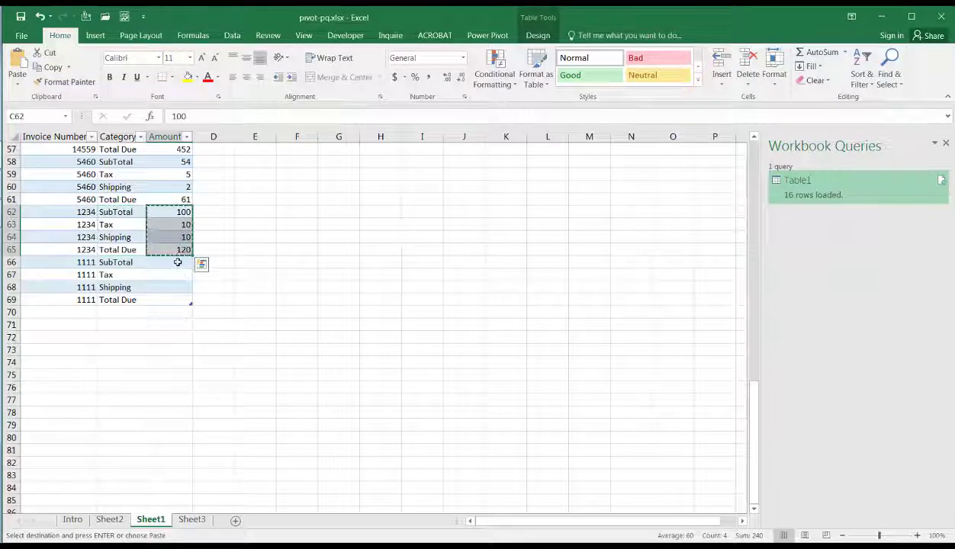
left_click(178, 261)
key("ctrl+v")
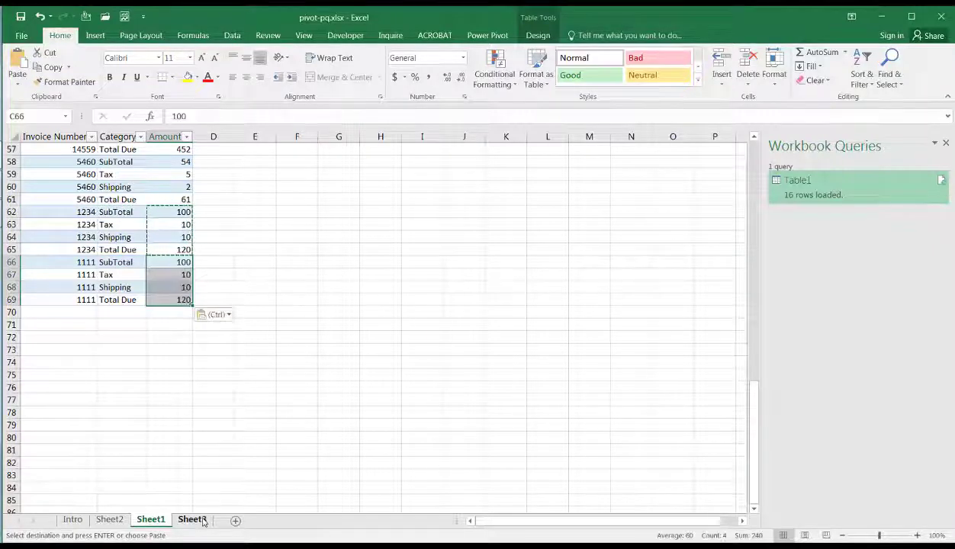
On Sheet3, refresh the Table1 query from Workbook Queries to pull in invoice 1111.
left_click(194, 520)
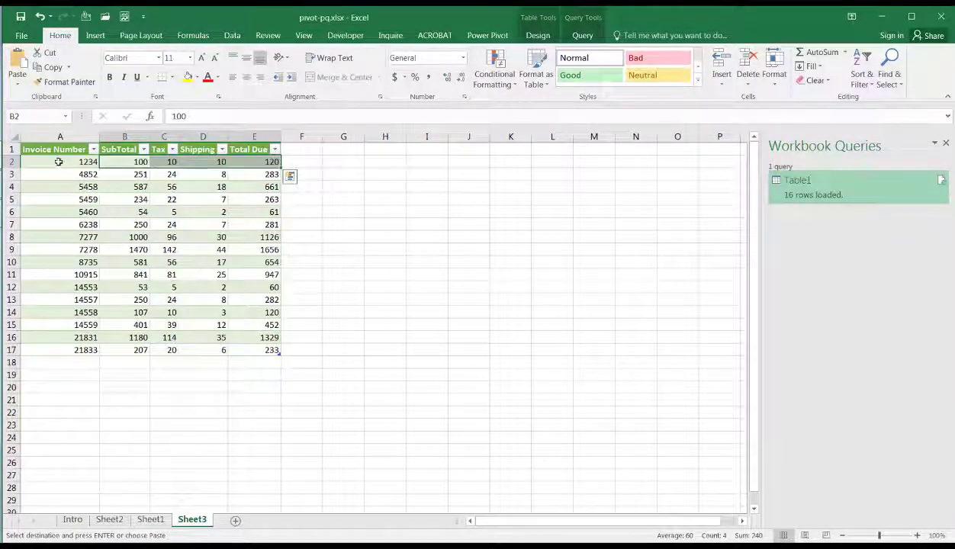
right_click(844, 194)
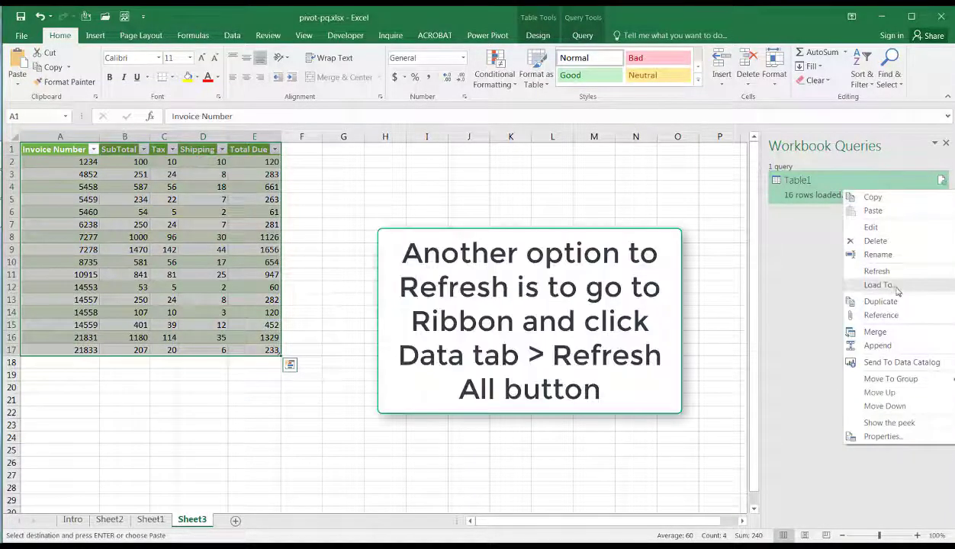
left_click(883, 272)
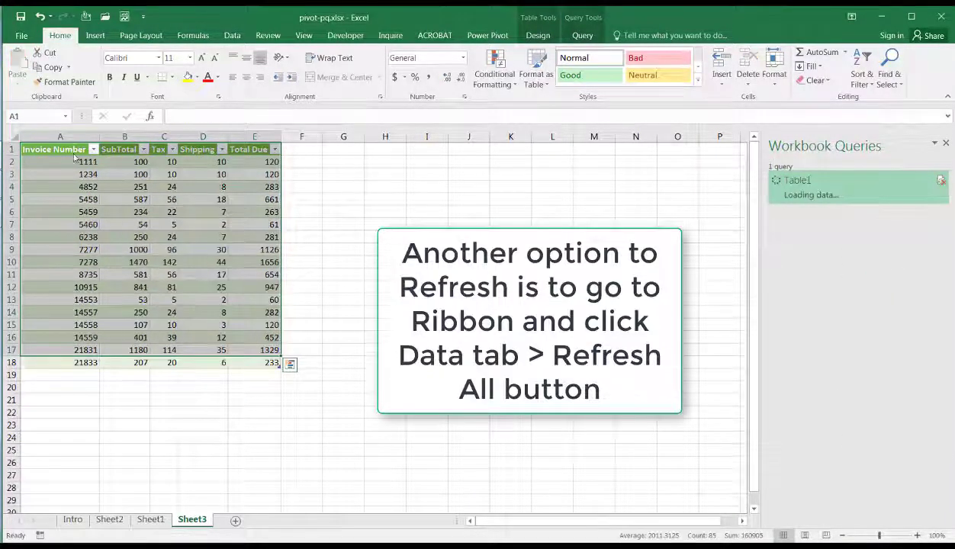